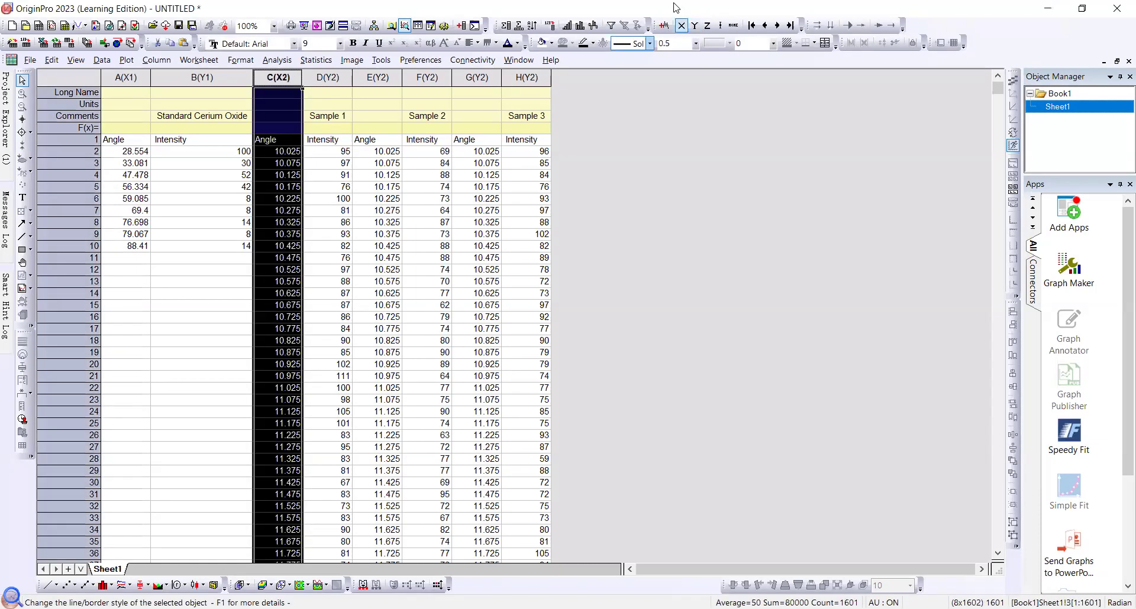
# Step: Set the Angle columns E and G as X columns for the Sample 2 and Sample 3 data
pyautogui.click(377, 77)
pyautogui.click(681, 25)
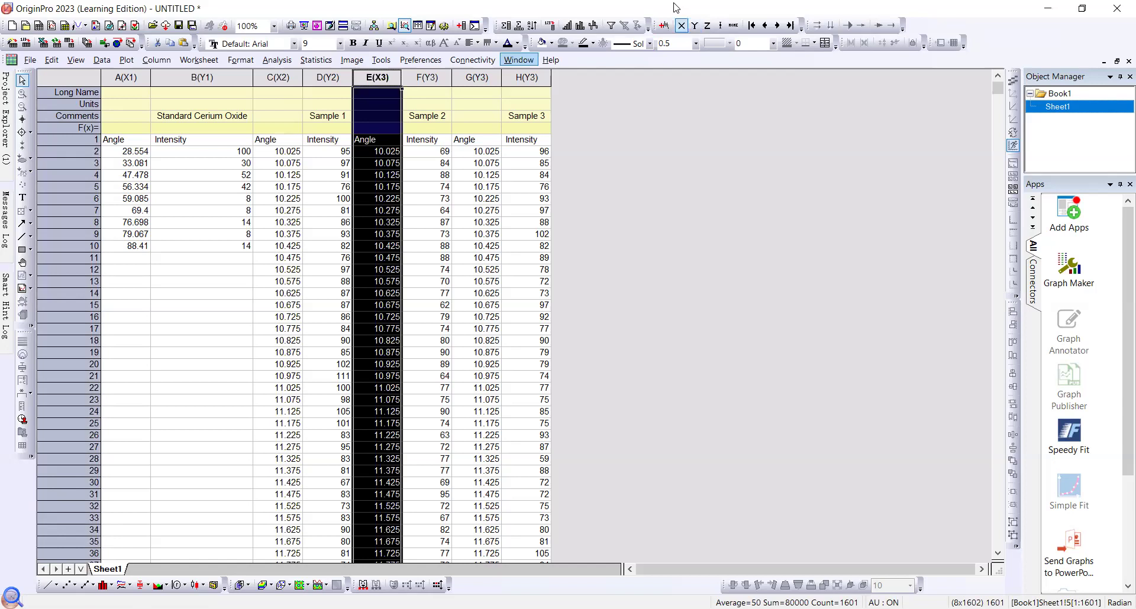
pyautogui.press('Right')
pyautogui.press('Right')
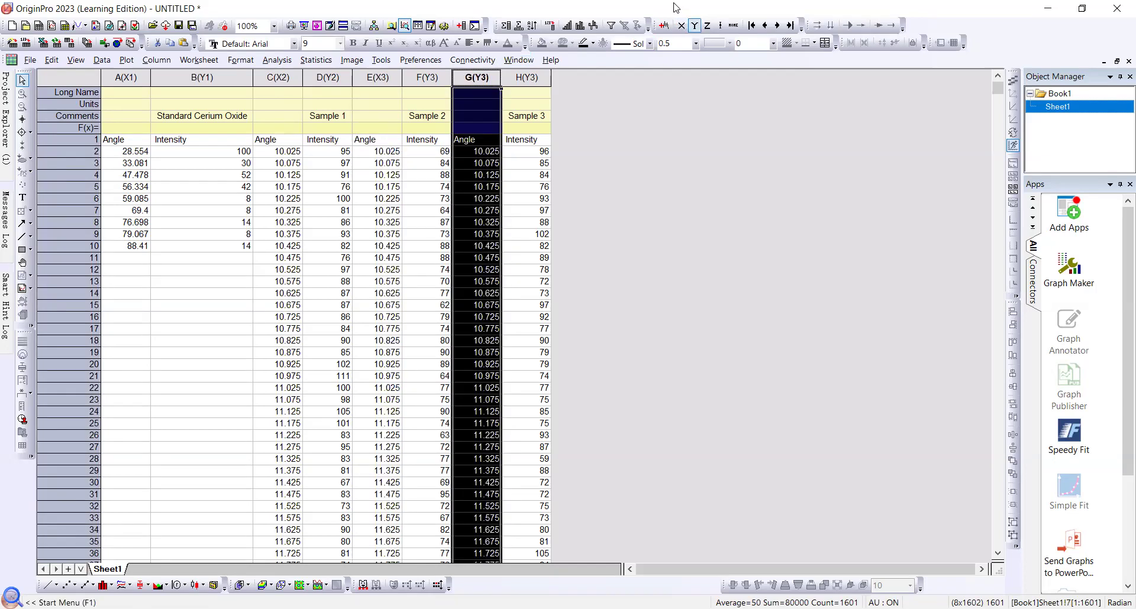
pyautogui.click(680, 24)
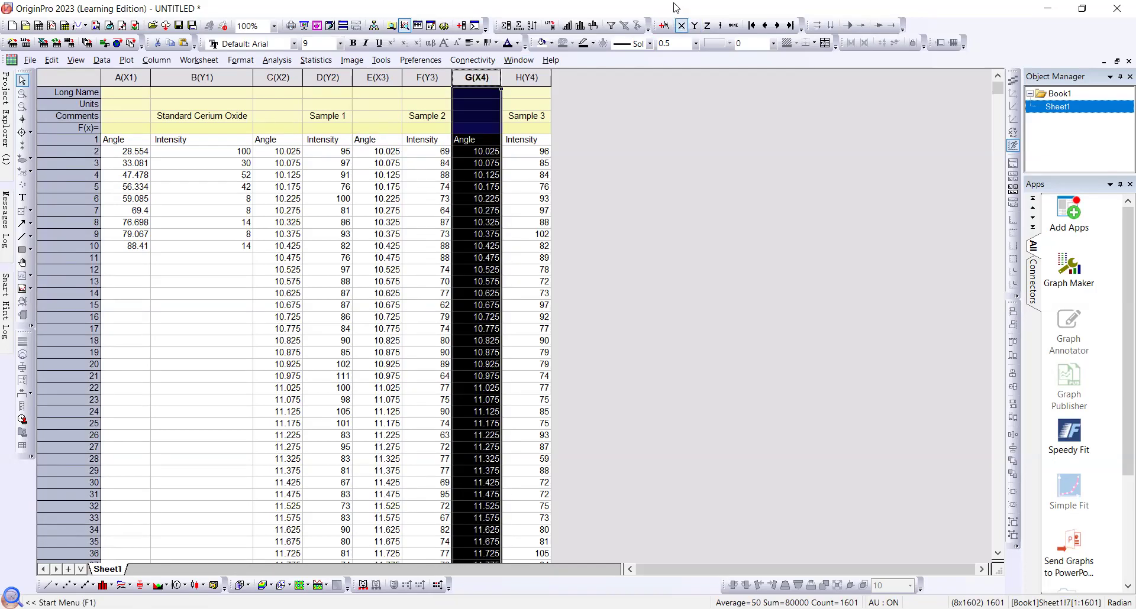
pyautogui.click(698, 236)
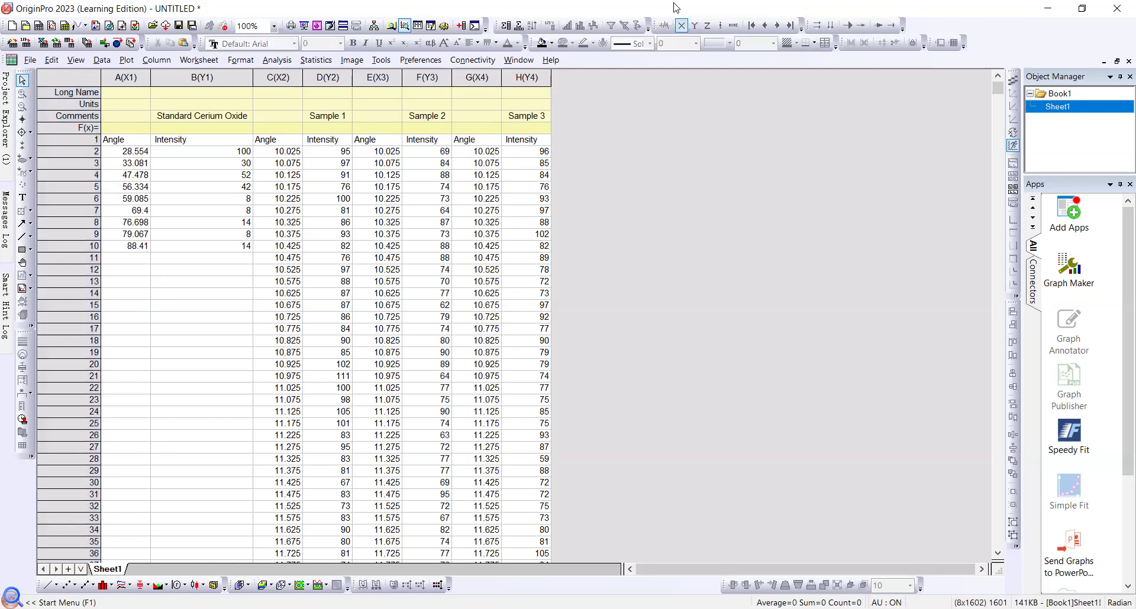
# Step: Plot all worksheet columns A through H as a Stacked Lines by Y Offsets graph
pyautogui.click(125, 77)
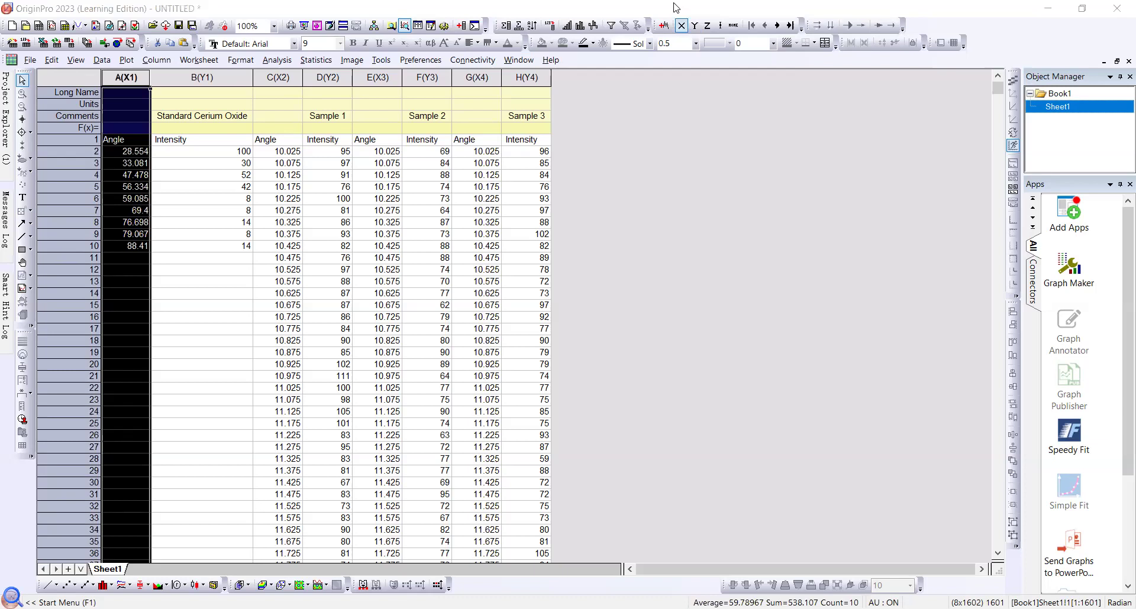
pyautogui.hotkey('ctrl', 'q')
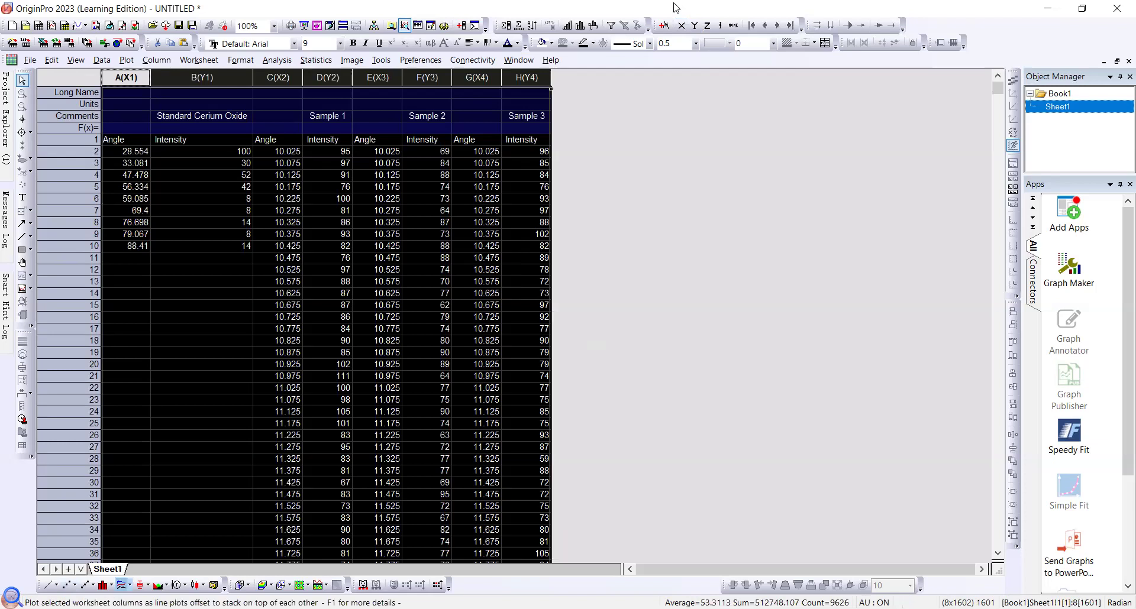
pyautogui.click(129, 585)
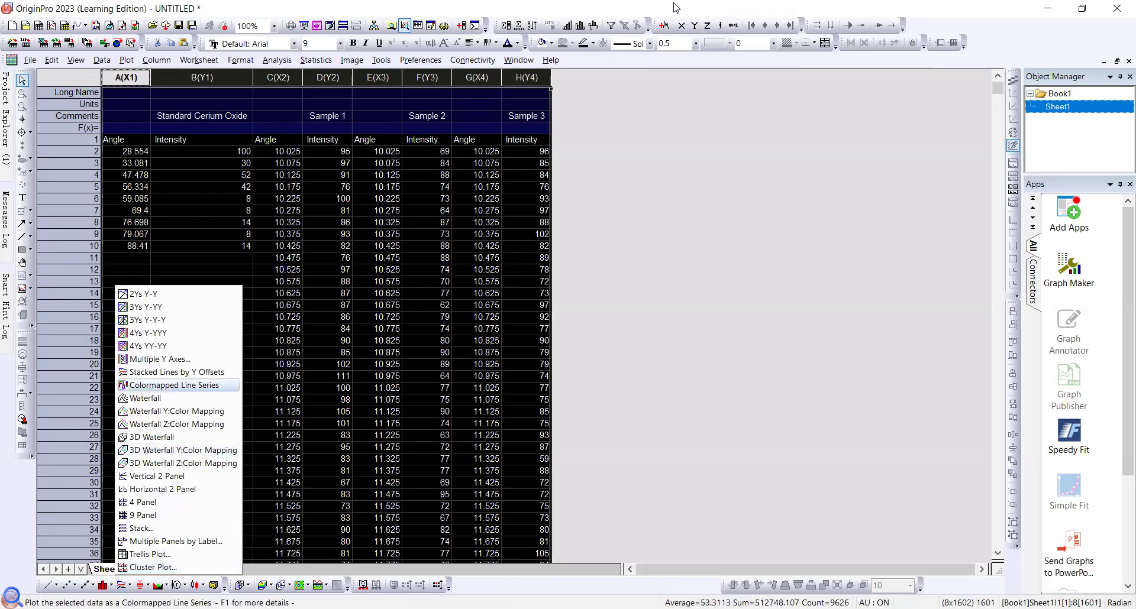
pyautogui.press('Up')
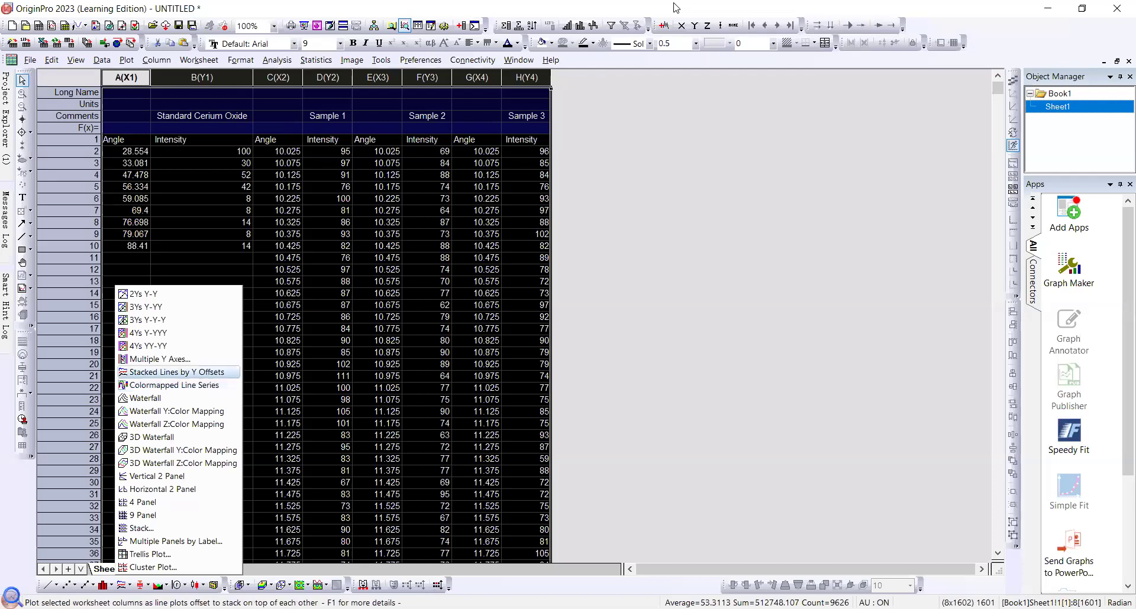
pyautogui.click(176, 373)
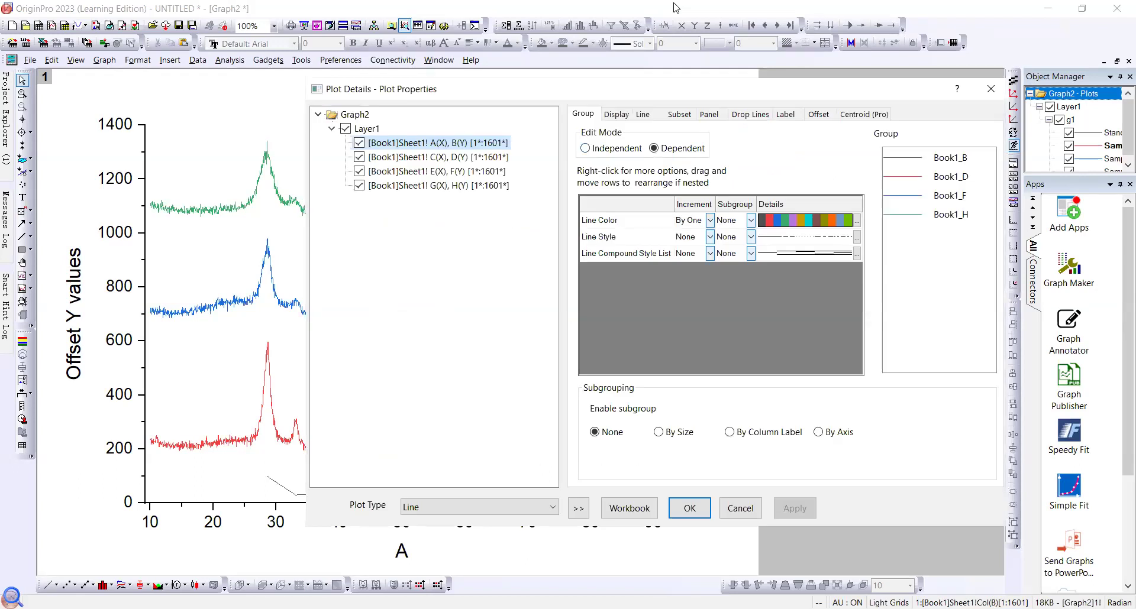
# Step: Set the edit mode of the graph's plot group to Independent and apply it
pyautogui.click(585, 148)
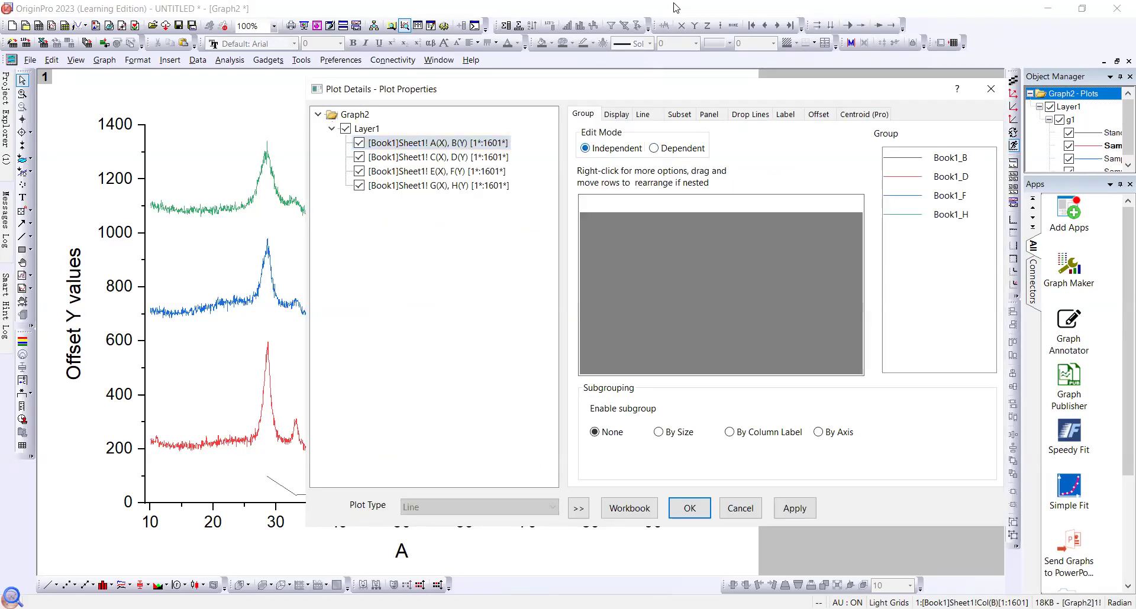
pyautogui.press('Tab')
pyautogui.press('Tab')
pyautogui.press('Tab')
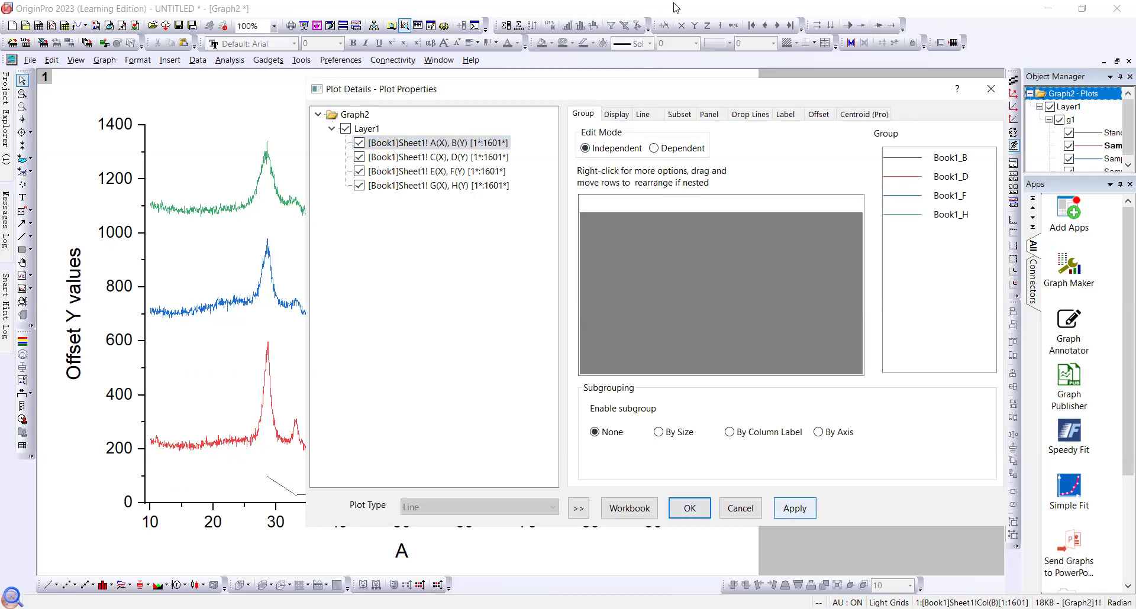
pyautogui.press('Return')
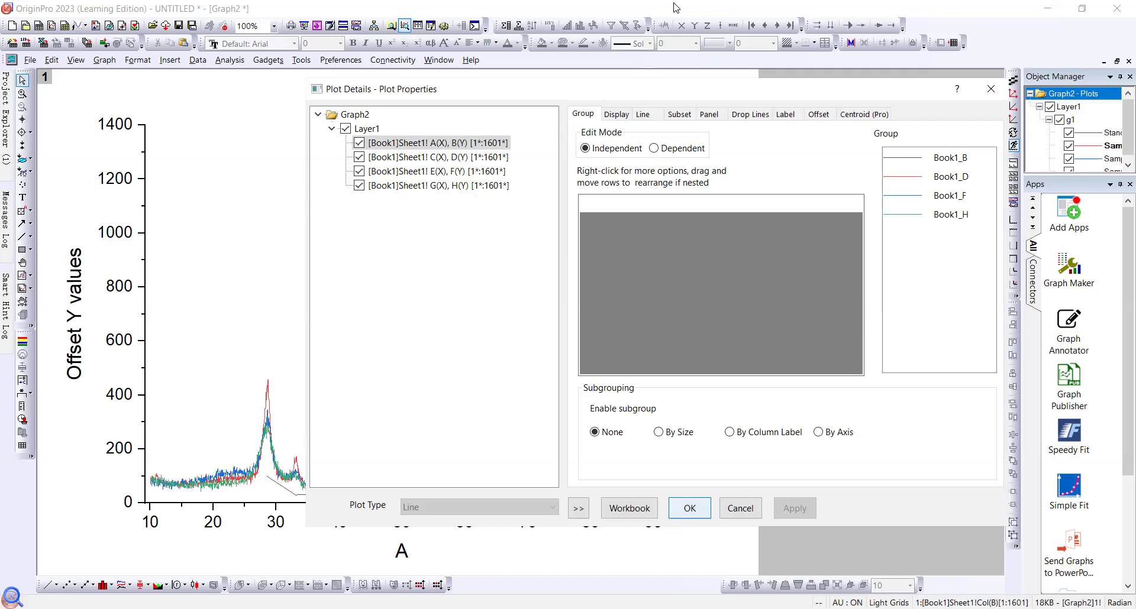
pyautogui.press('Return')
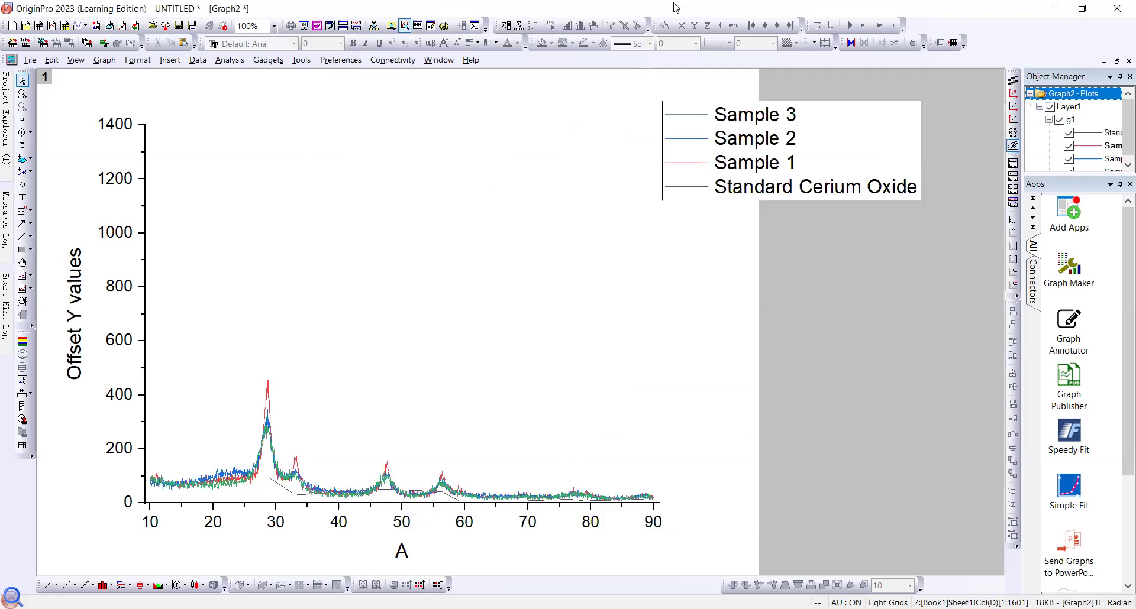
# Step: Set Layer1's stack offset to Individual in the Y direction
pyautogui.moveTo(321, 499)
pyautogui.doubleClick(320, 491)
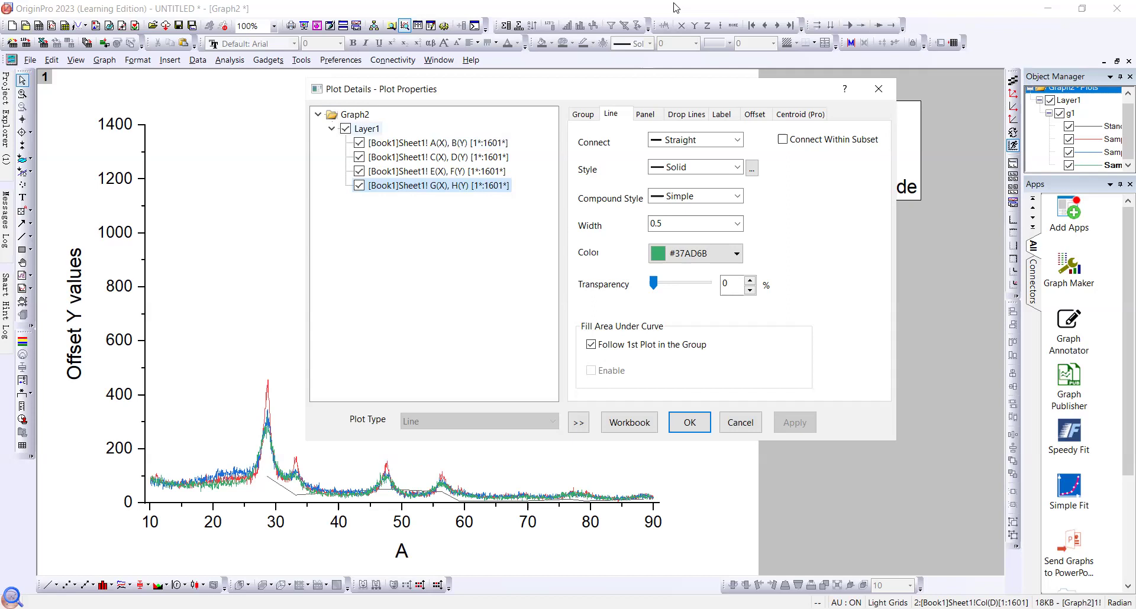
pyautogui.doubleClick(367, 128)
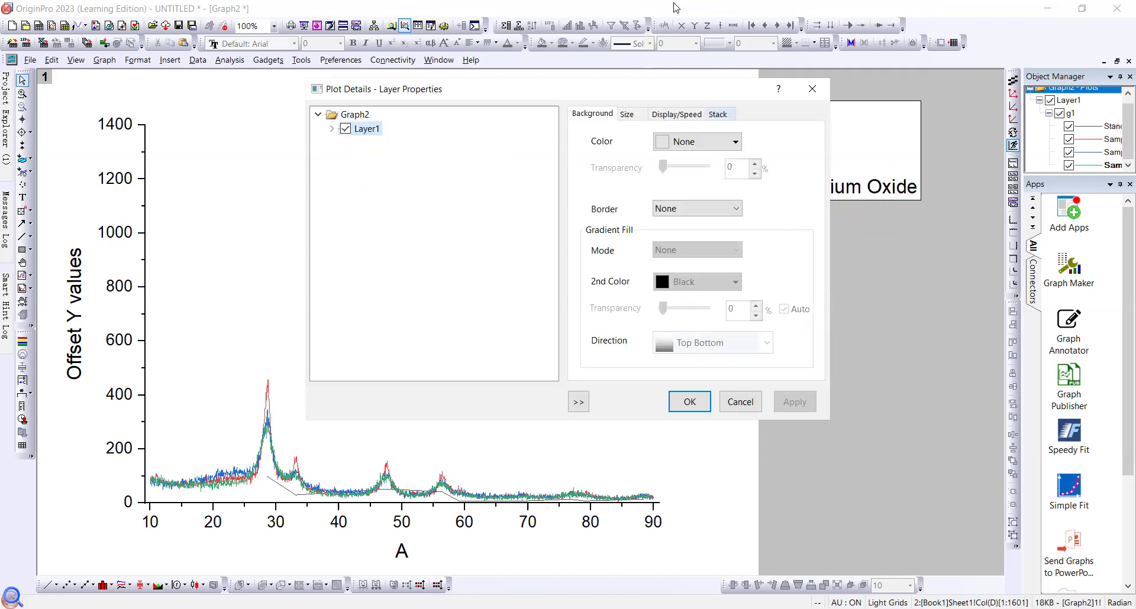
pyautogui.click(717, 114)
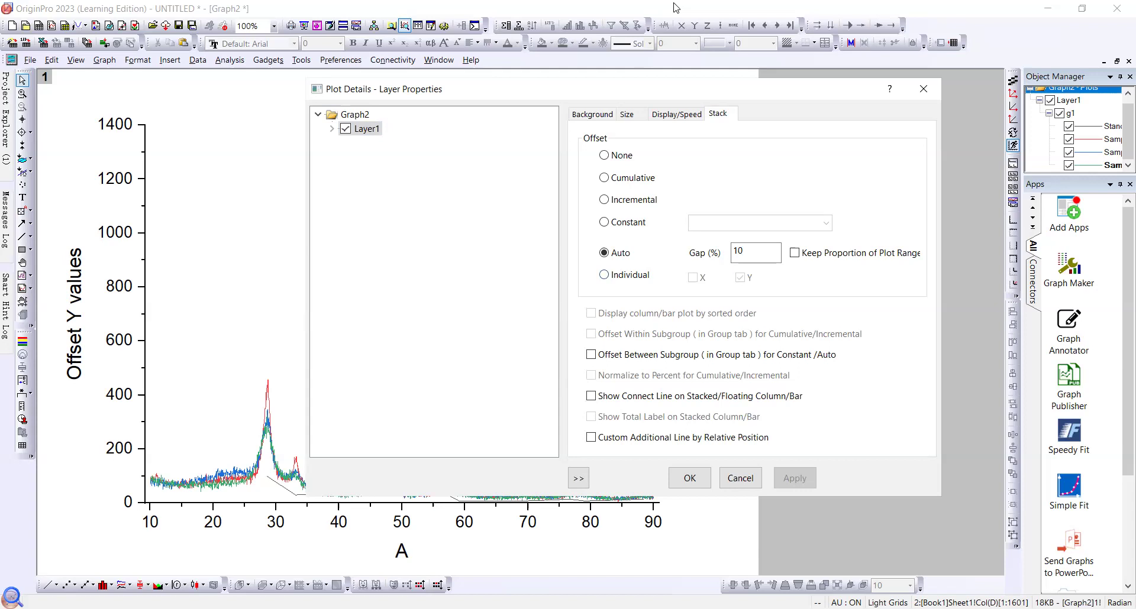
pyautogui.click(605, 275)
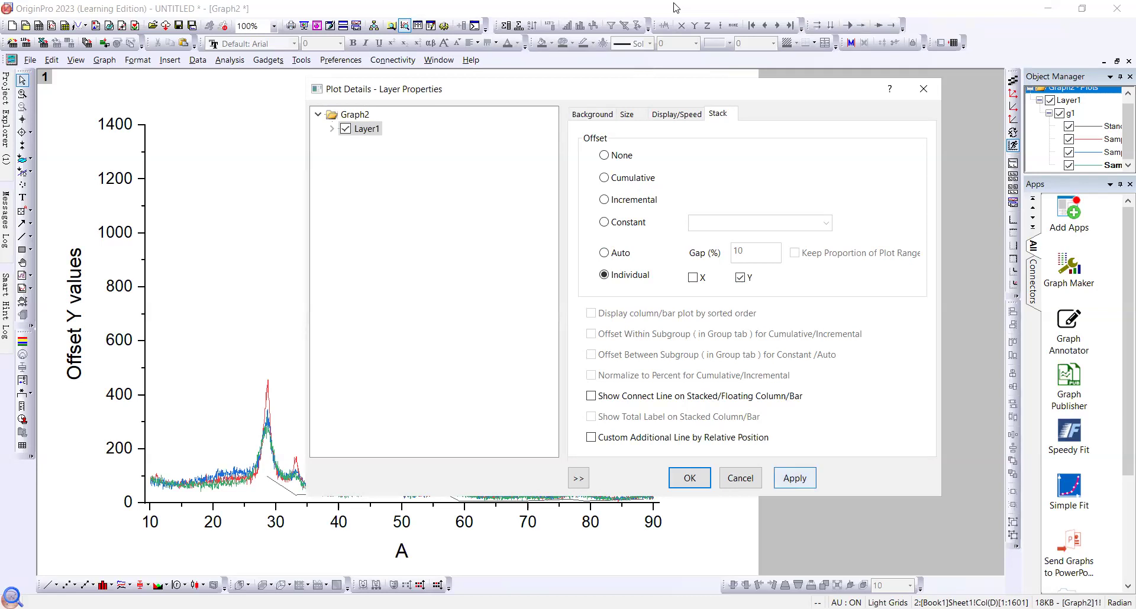
pyautogui.click(794, 478)
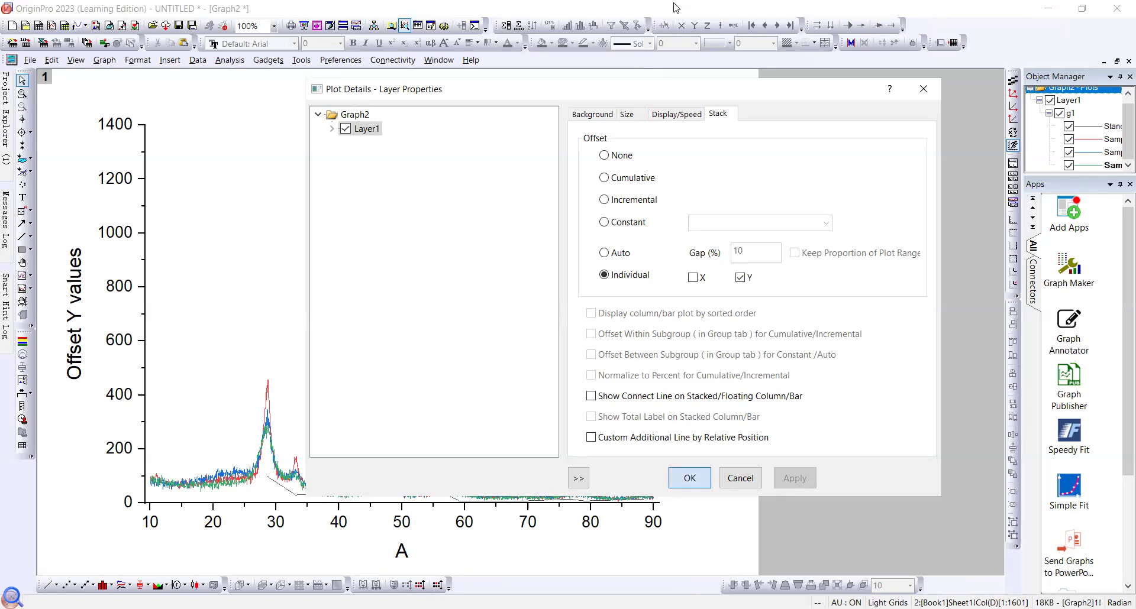
pyautogui.press('Return')
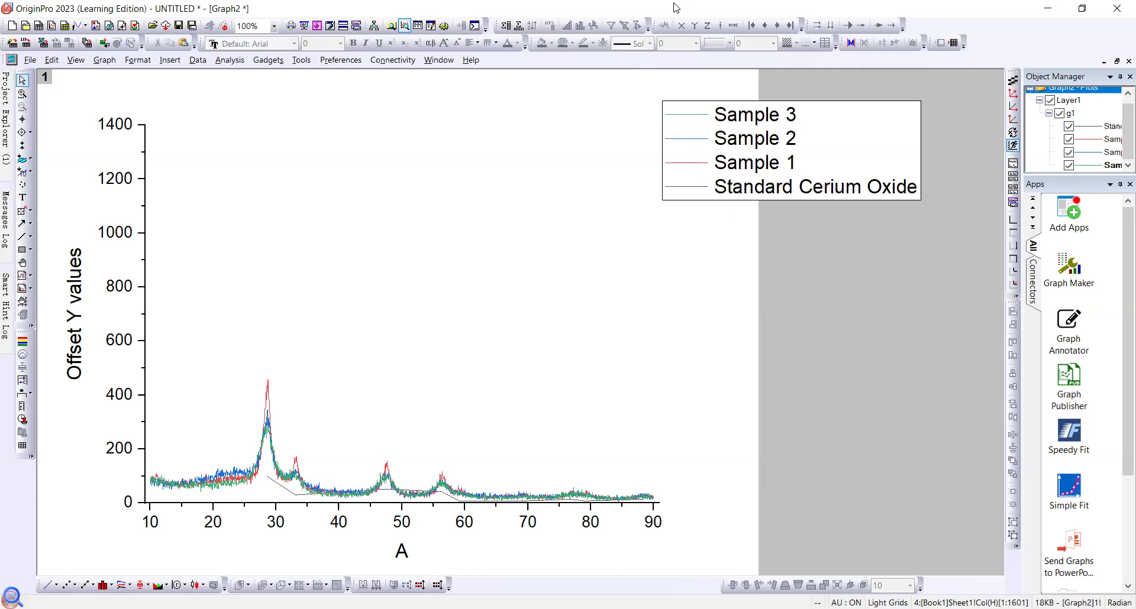
# Step: Shift the curves upward so the baselines sit at about 800 for Sample 3, 500 for Sample 2, 220 for Sample 1 and 80 for the standard
pyautogui.press('Tab')
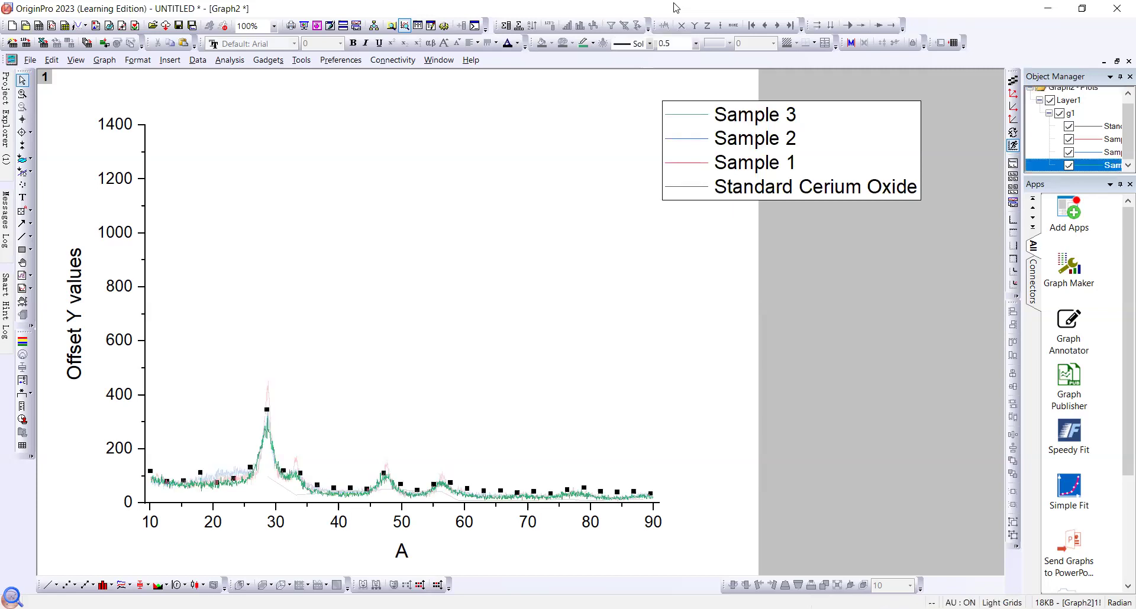
pyautogui.moveTo(267, 421); pyautogui.dragTo(268, 254)
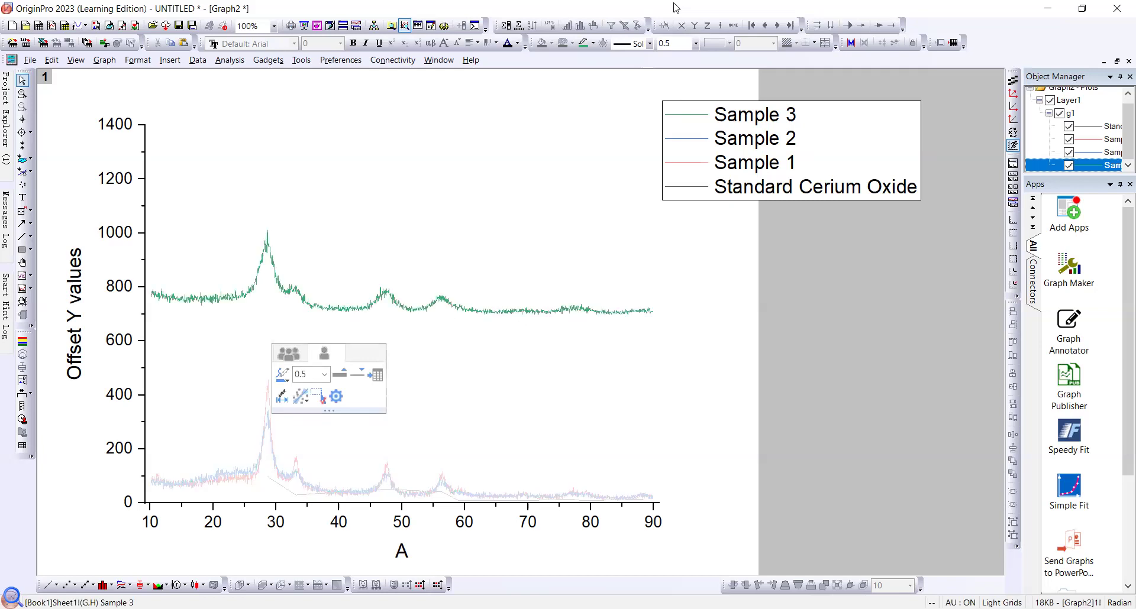
pyautogui.moveTo(267, 254); pyautogui.dragTo(268, 228)
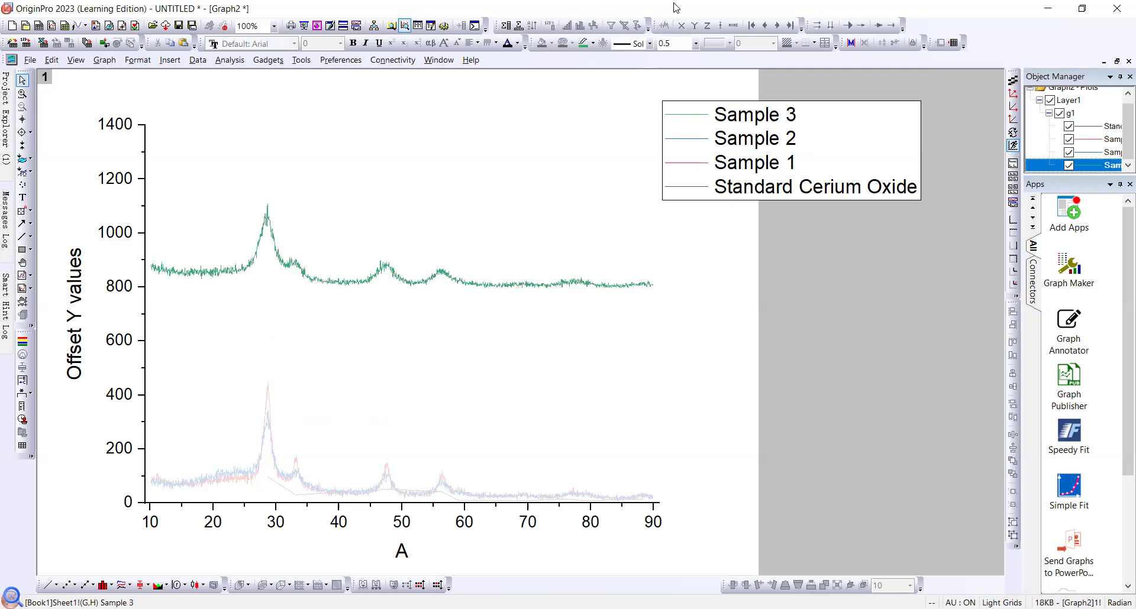
pyautogui.moveTo(268, 421); pyautogui.dragTo(268, 407)
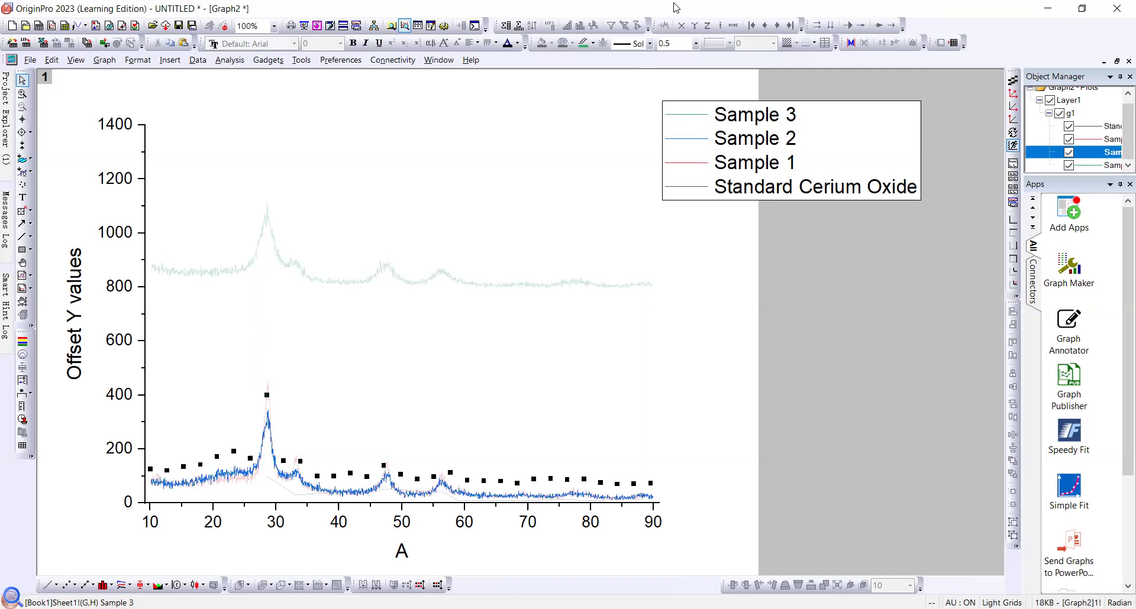
pyautogui.moveTo(266, 417); pyautogui.dragTo(266, 301)
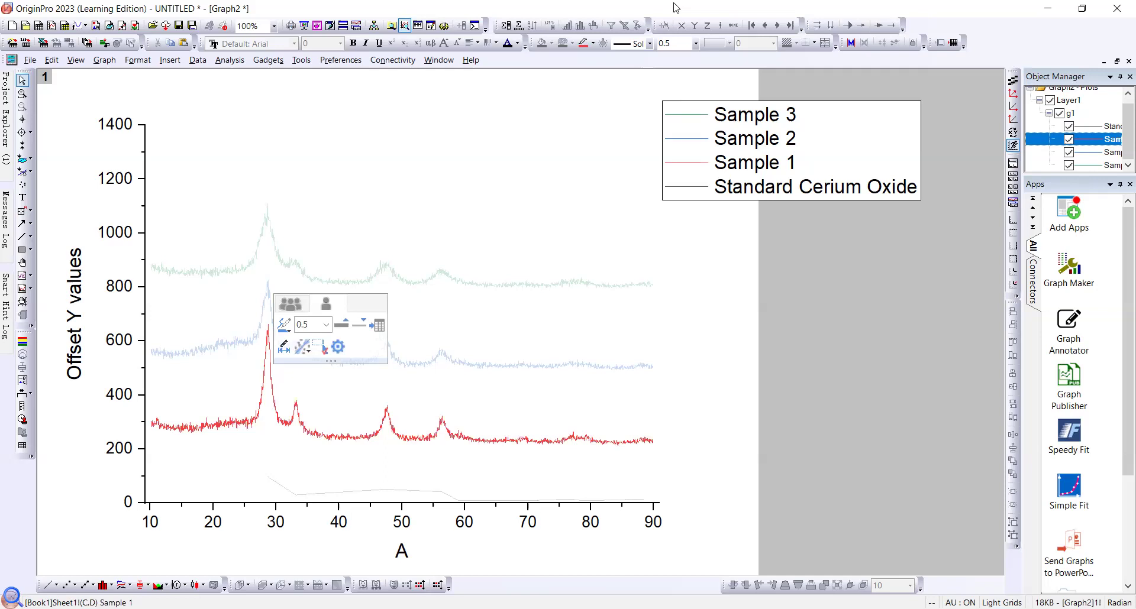
pyautogui.moveTo(281, 486); pyautogui.dragTo(282, 465)
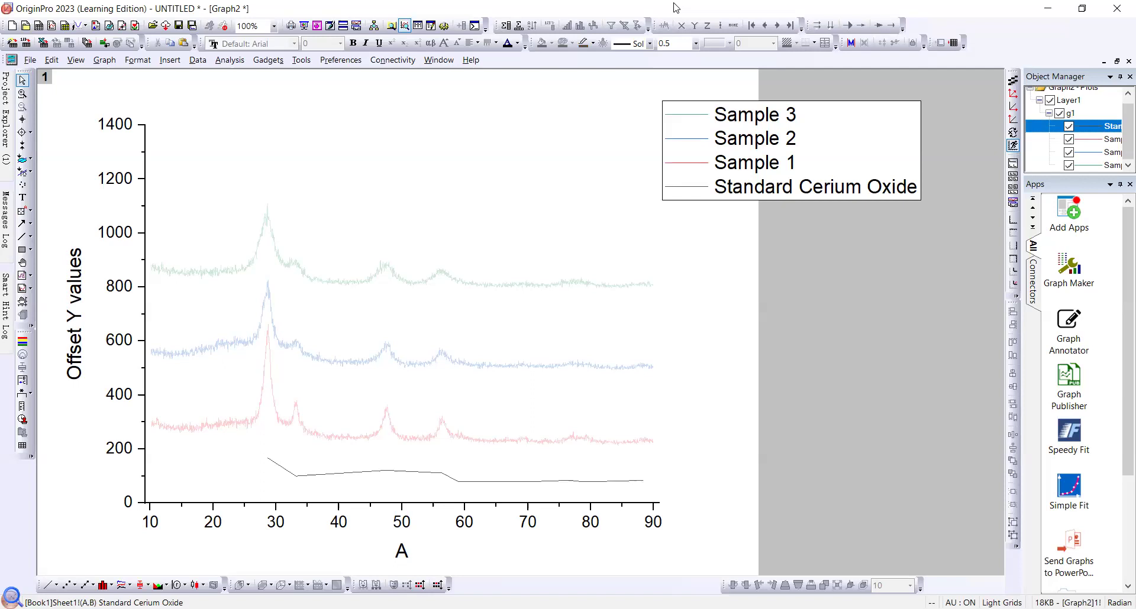
# Step: Set the line connection of the Standard Cerium Oxide plot to No Line and apply it
pyautogui.click(676, 8)
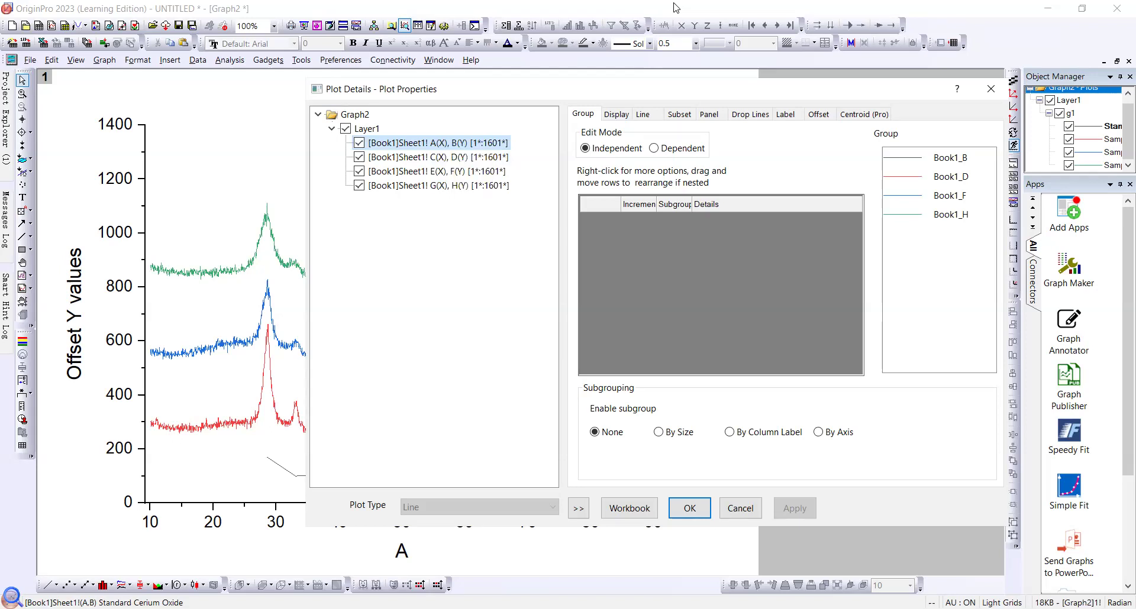
pyautogui.click(643, 114)
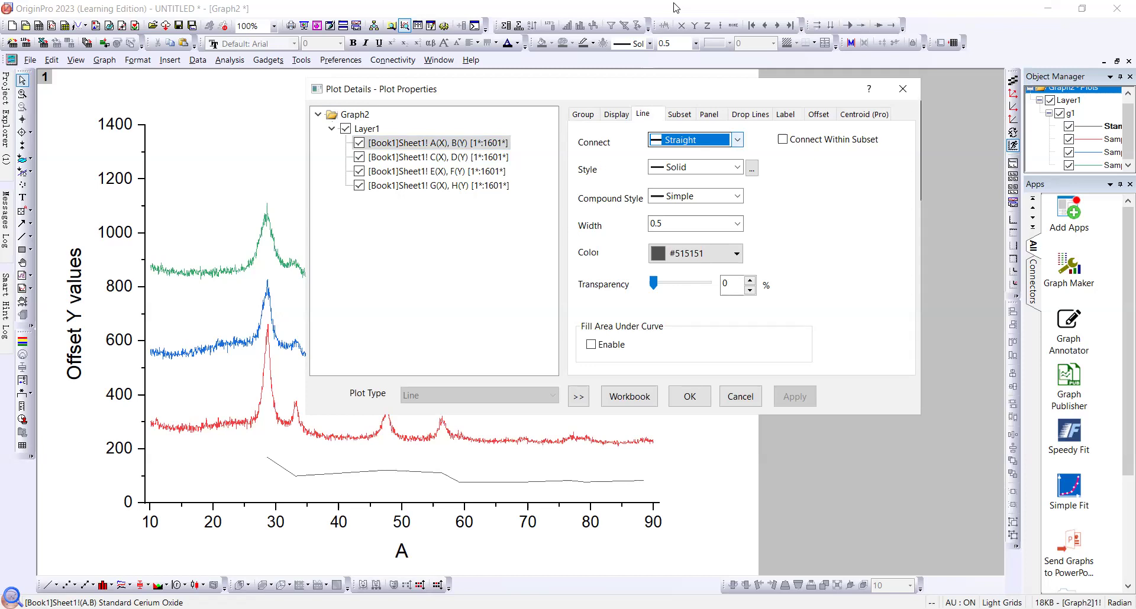
pyautogui.click(737, 140)
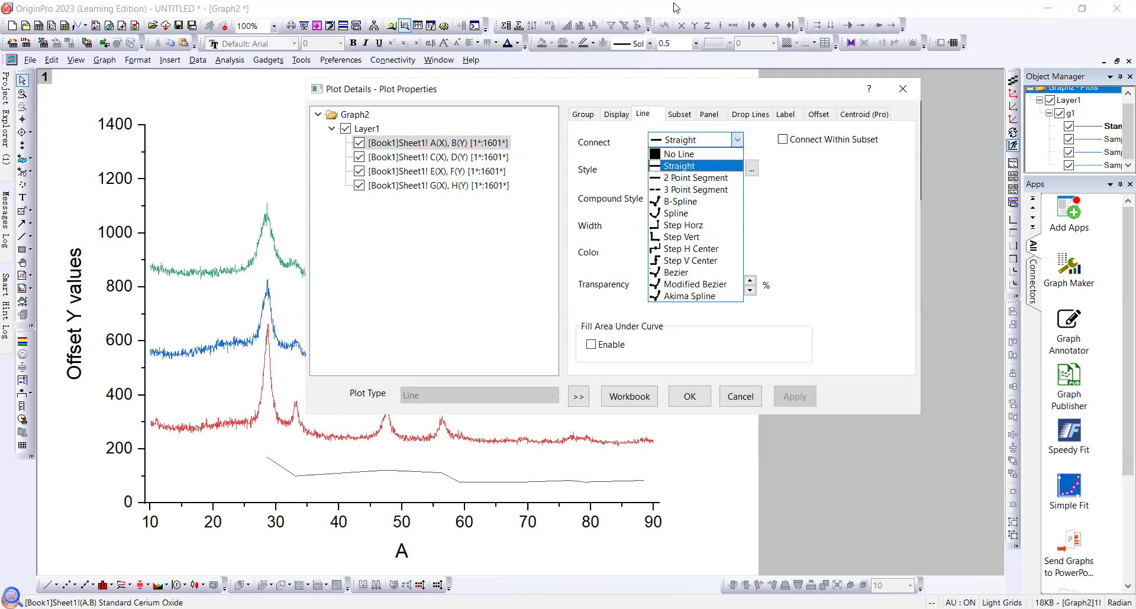
pyautogui.press('Down')
pyautogui.press('Down')
pyautogui.press('Down')
pyautogui.press('Down')
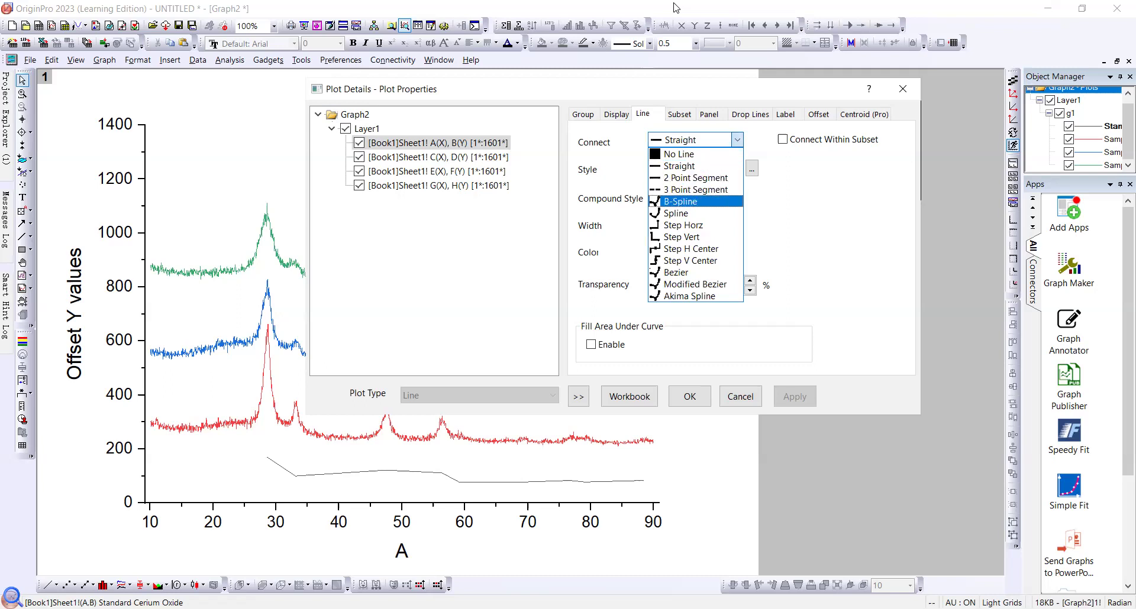
pyautogui.press('Up')
pyautogui.press('Up')
pyautogui.press('Up')
pyautogui.press('Up')
pyautogui.press('Up')
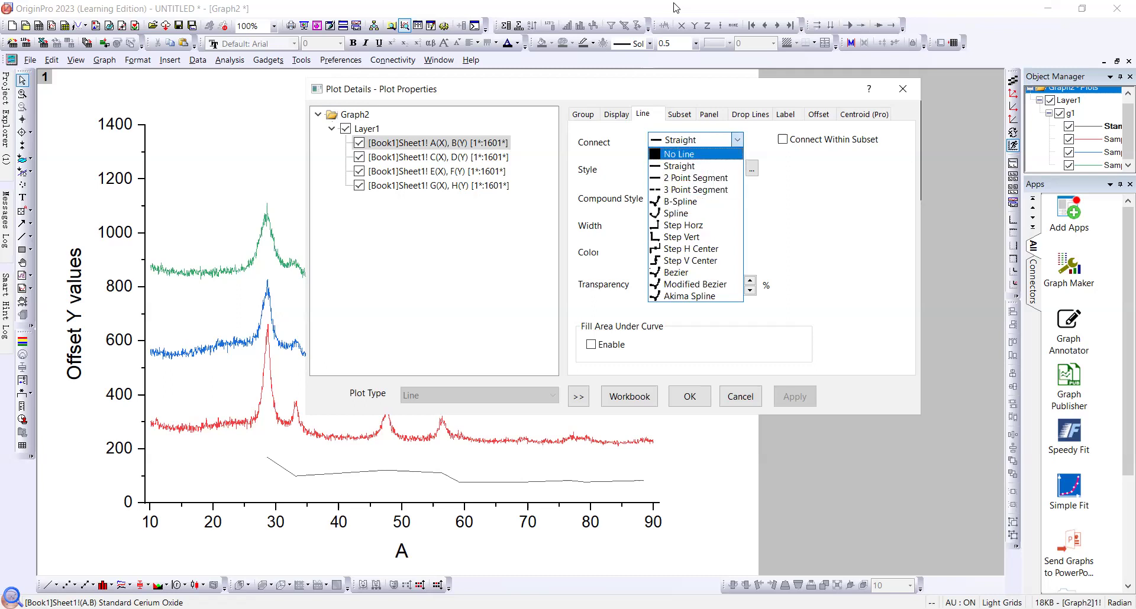
pyautogui.press('Return')
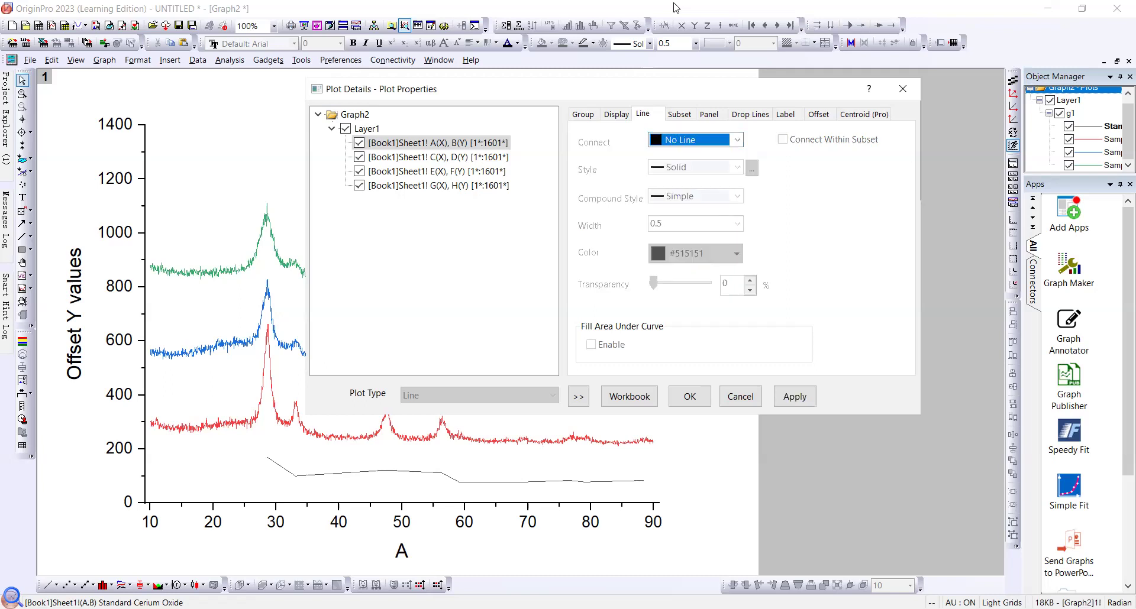
pyautogui.hotkey('alt', 'a')
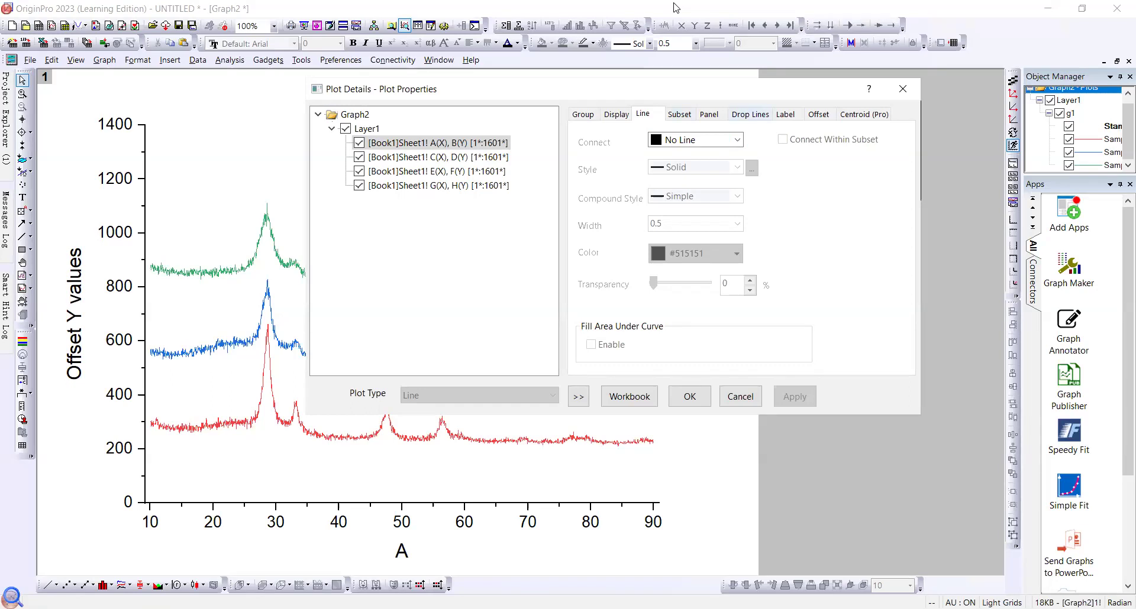
# Step: Enable vertical drop lines for the Standard Cerium Oxide plot with Solid style and a width of 1.5
pyautogui.click(750, 114)
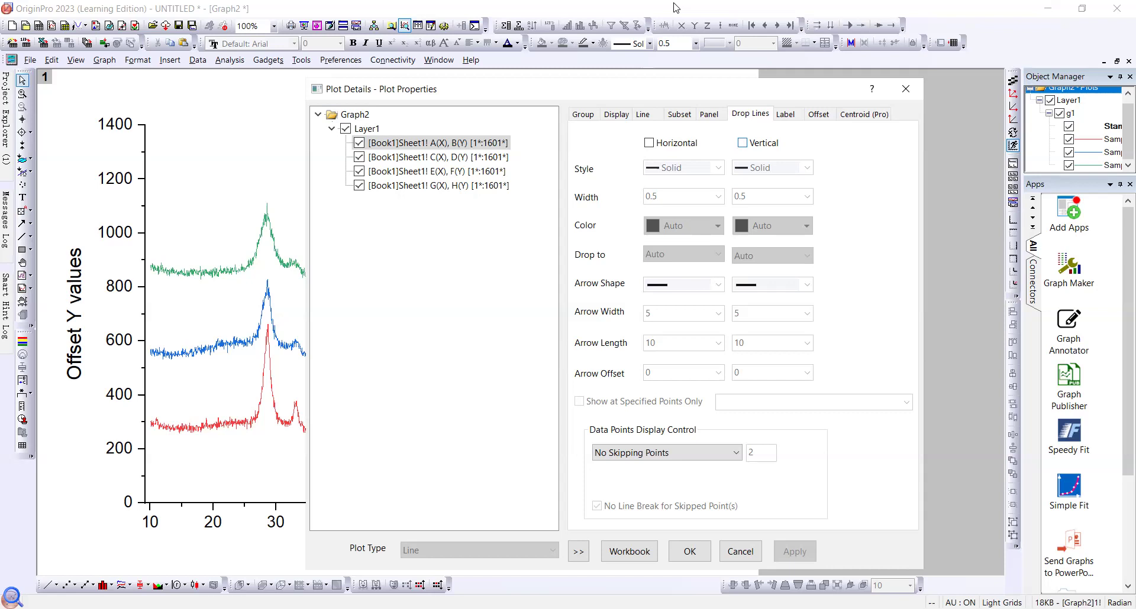
pyautogui.press('space')
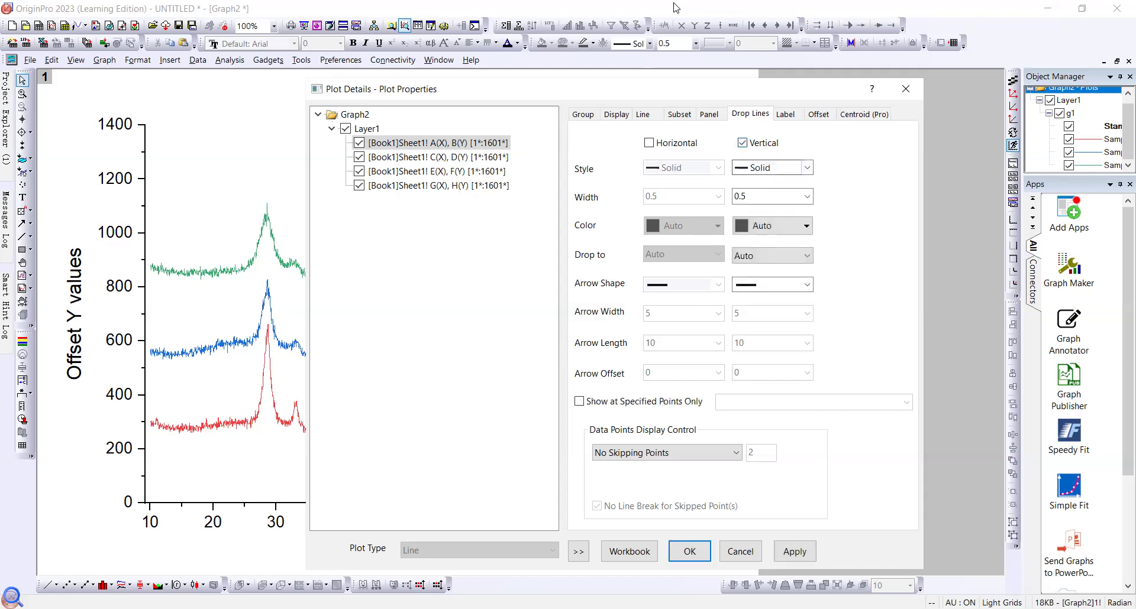
pyautogui.click(806, 168)
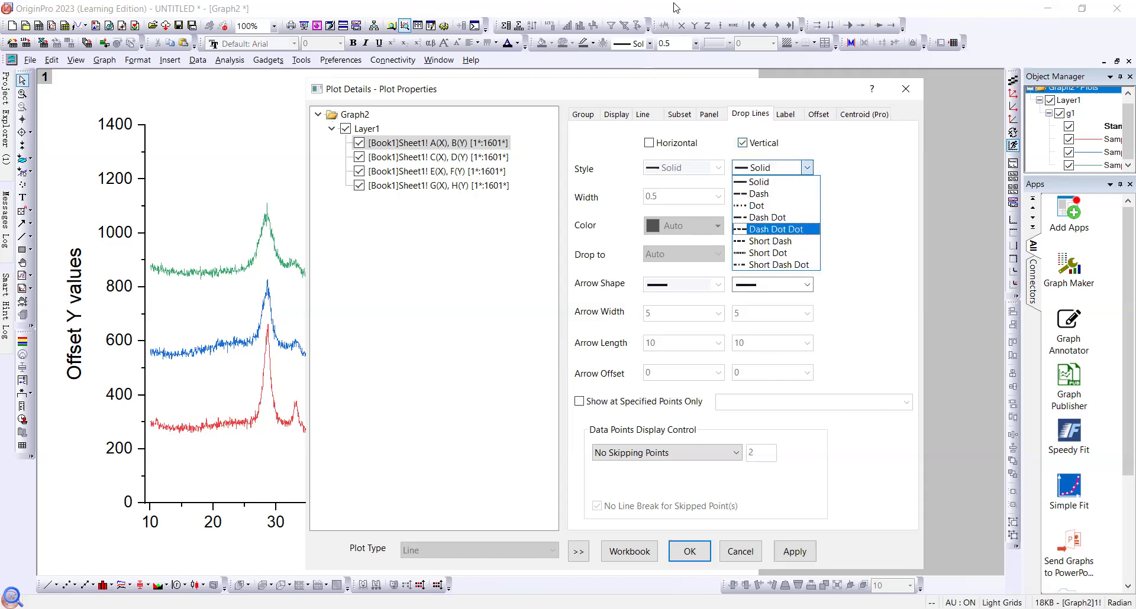
pyautogui.press('Up')
pyautogui.press('Up')
pyautogui.press('Up')
pyautogui.press('Up')
pyautogui.press('Down')
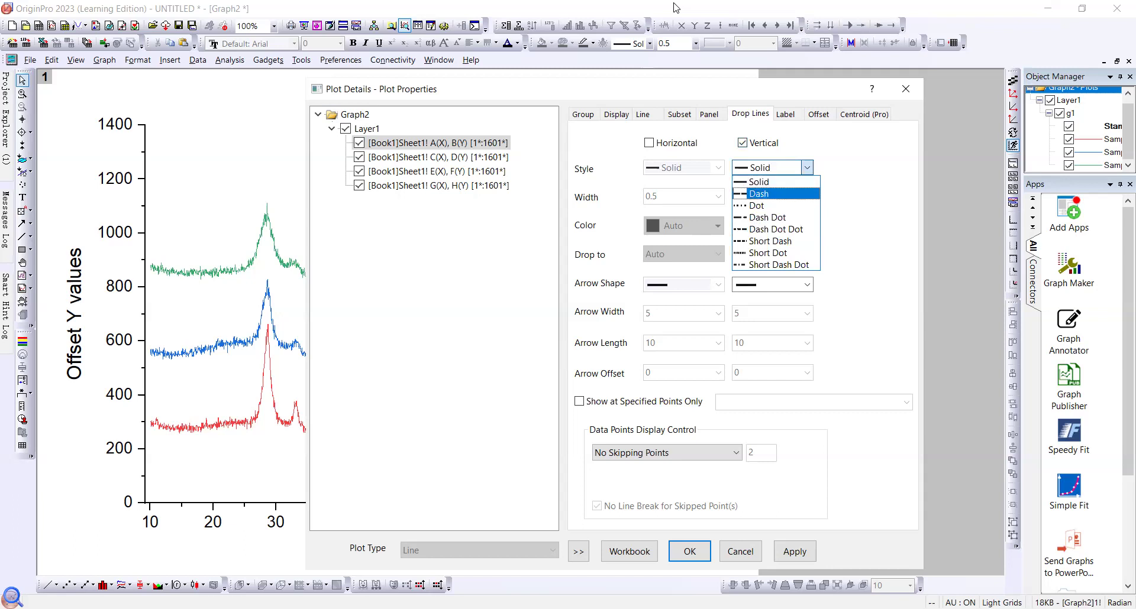
pyautogui.press('Down')
pyautogui.press('Up')
pyautogui.press('Up')
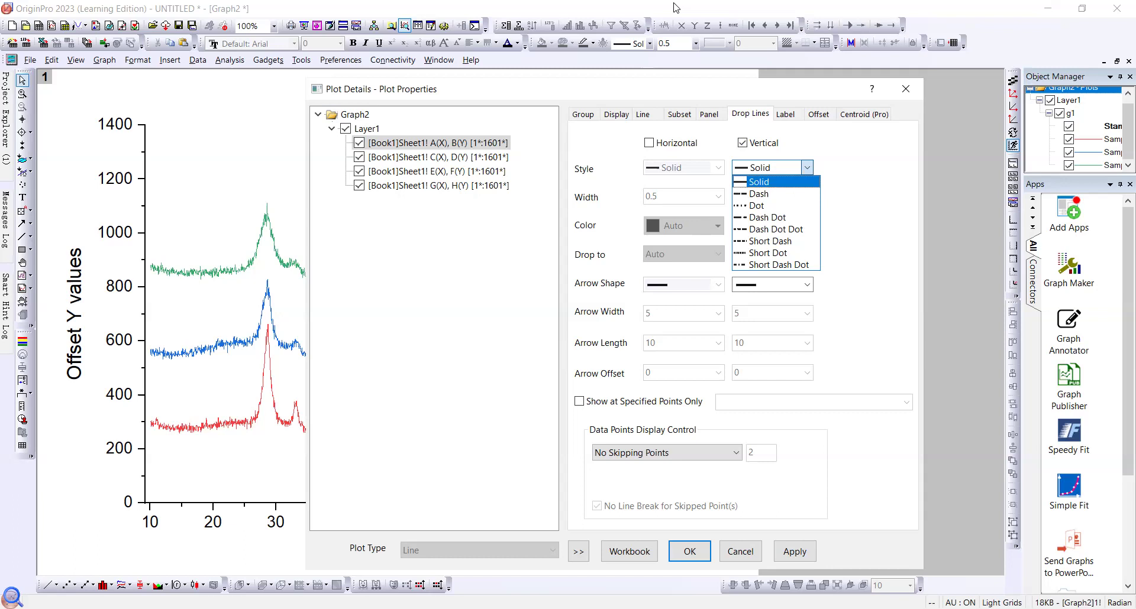
pyautogui.press('Return')
pyautogui.hotkey('alt', 'a')
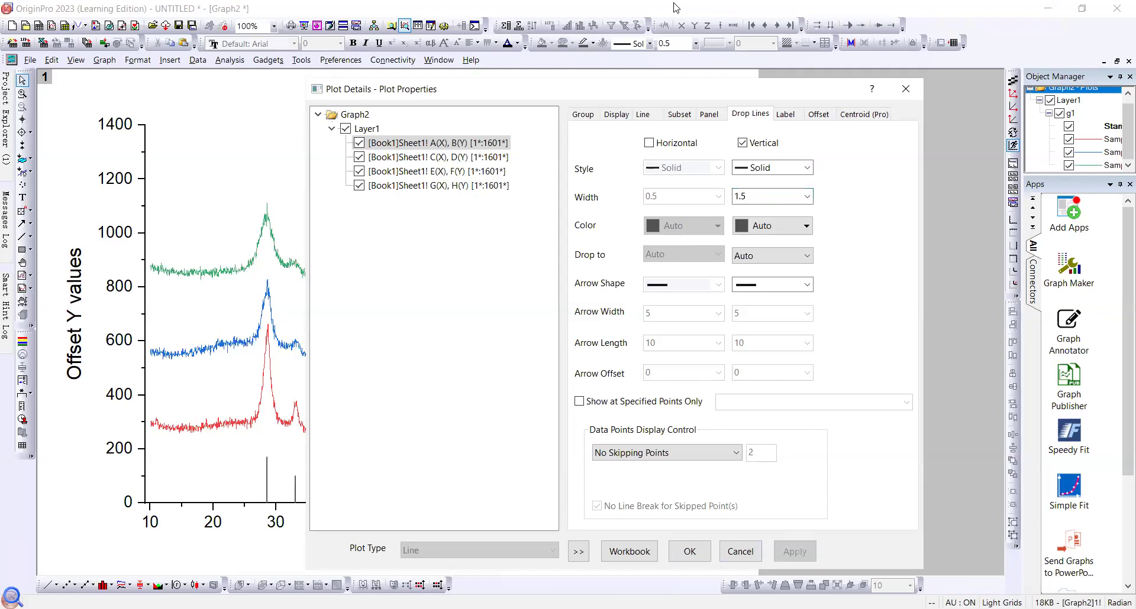
pyautogui.press('Return')
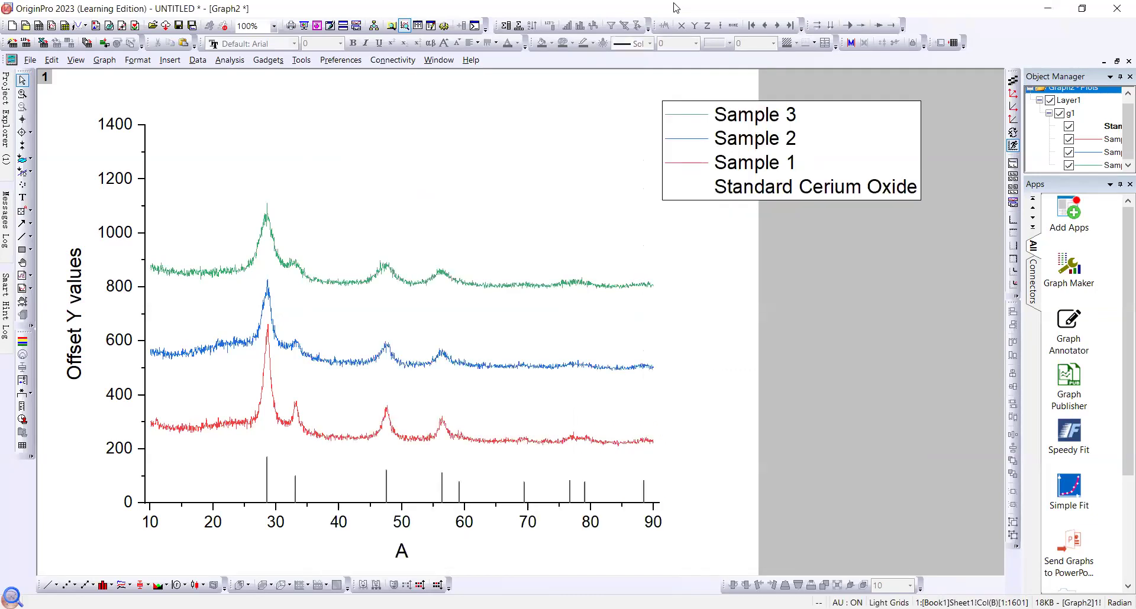